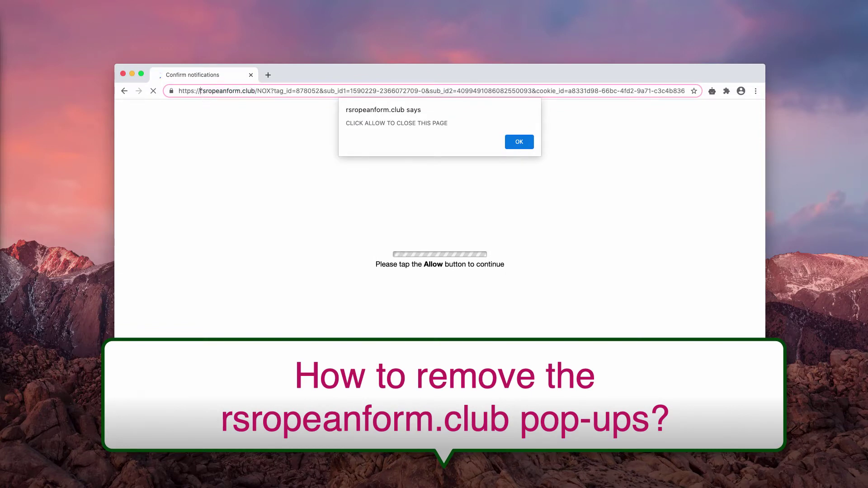
- Inspect the rsropeanform.club address and dismiss the site's alert
left_click_drag(201, 91, 257, 91)
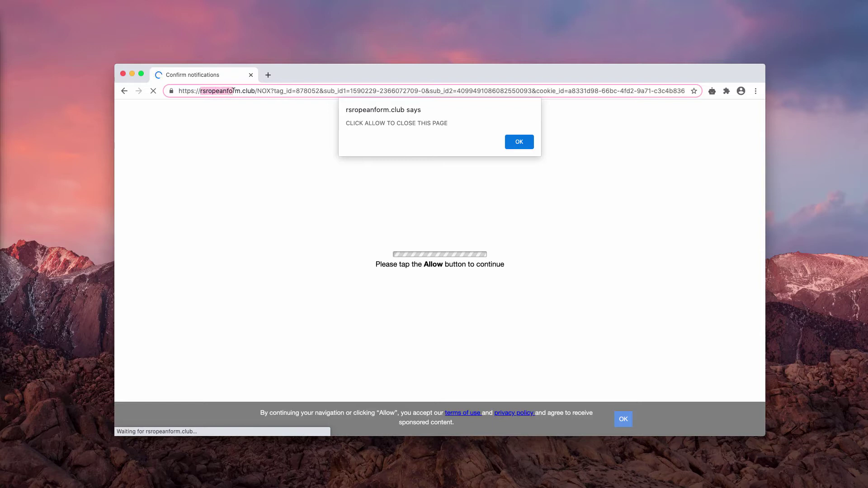
left_click(266, 90)
triple_click(316, 90)
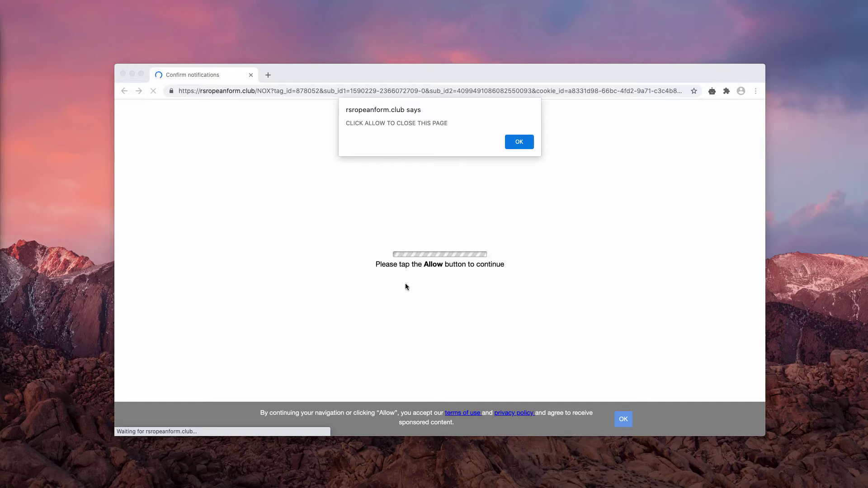
left_click(519, 142)
left_click_drag(341, 81, 341, 84)
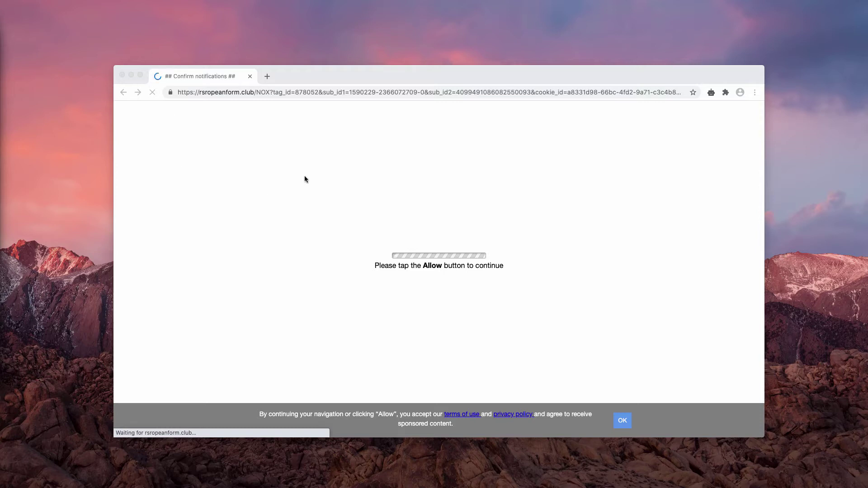
left_click_drag(337, 70, 338, 74)
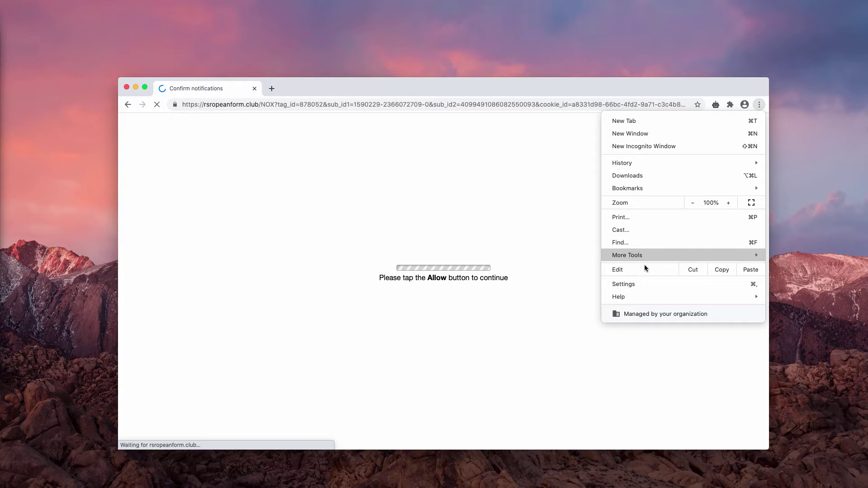
- Go to Chrome Settings and then to the Site Settings permissions page
left_click(638, 283)
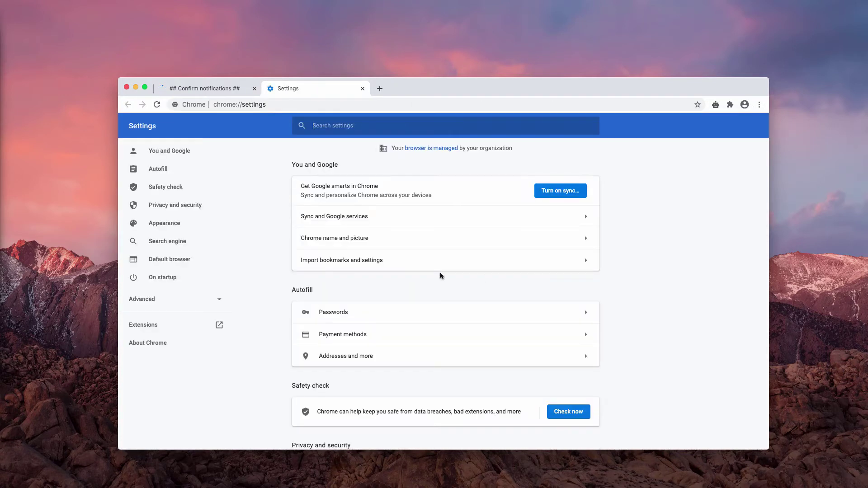
scroll(440, 272, "down", 3)
scroll(360, 319, "down", 3)
left_click(335, 346)
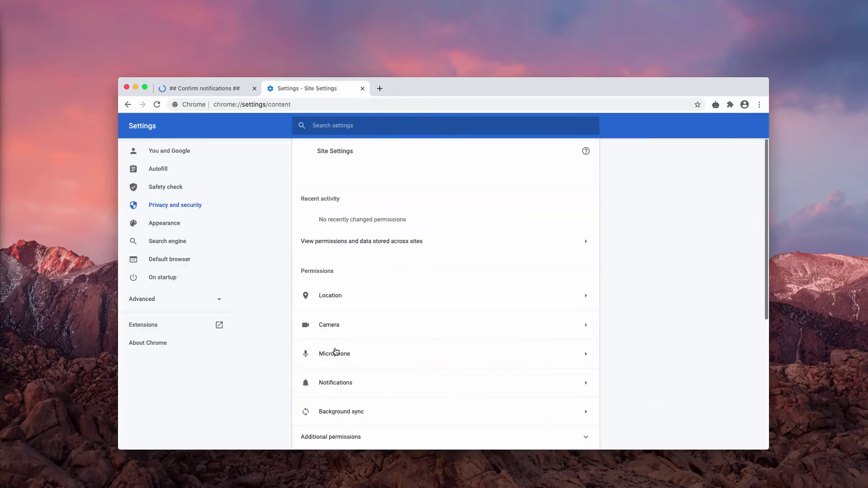
scroll(334, 351, "down", 3)
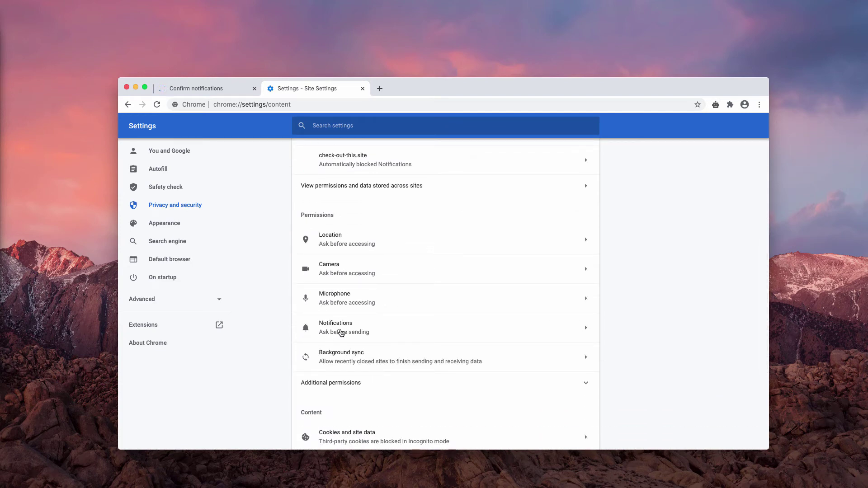
- Remove c.bestdealfor10.life from allowed notifications and load combocleaner.com
left_click(423, 328)
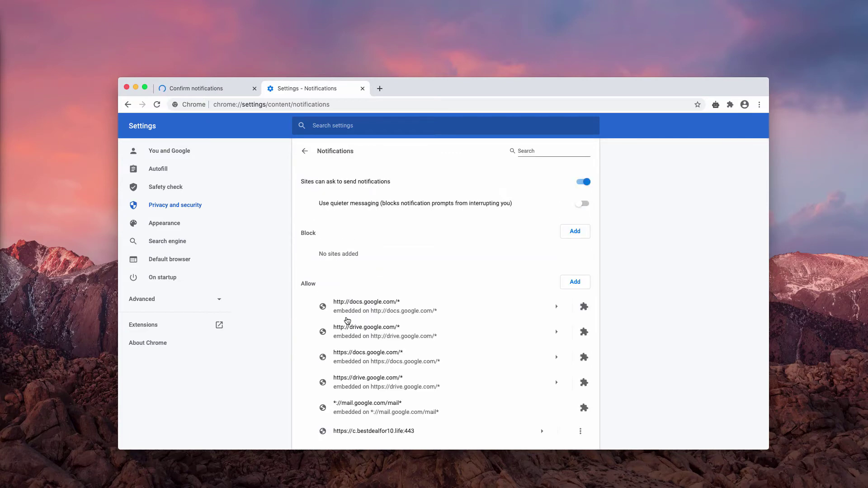
scroll(346, 323, "down", 1)
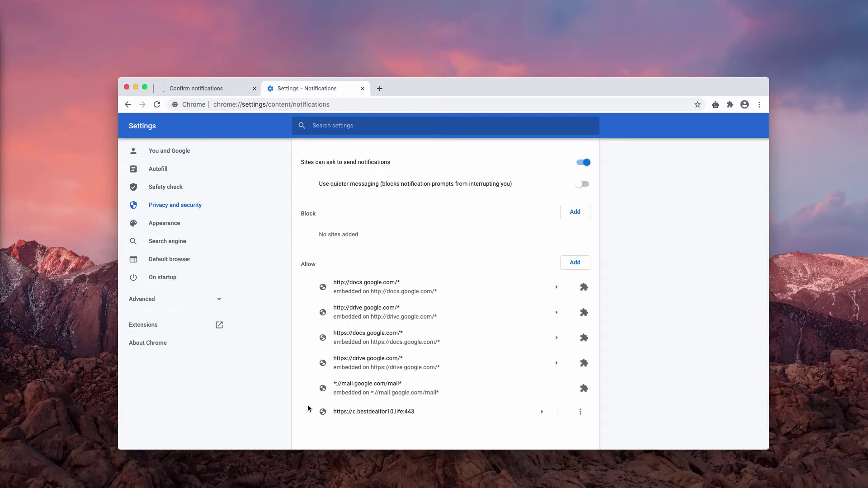
left_click(580, 414)
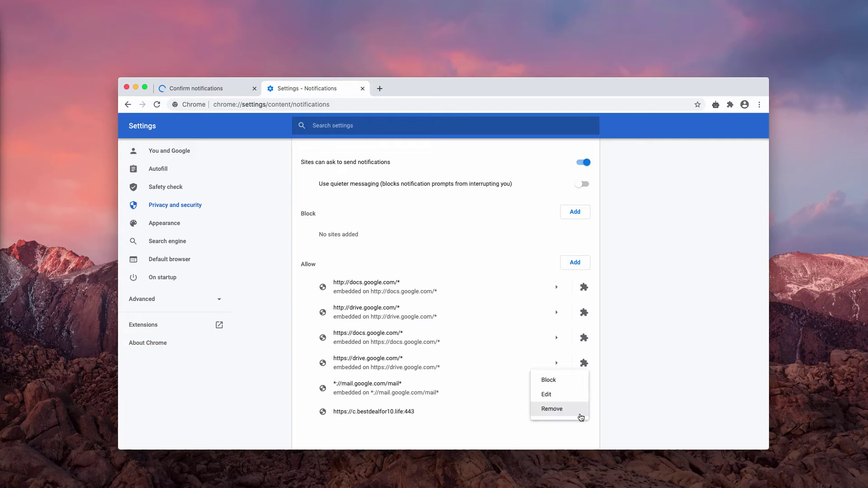
left_click(556, 412)
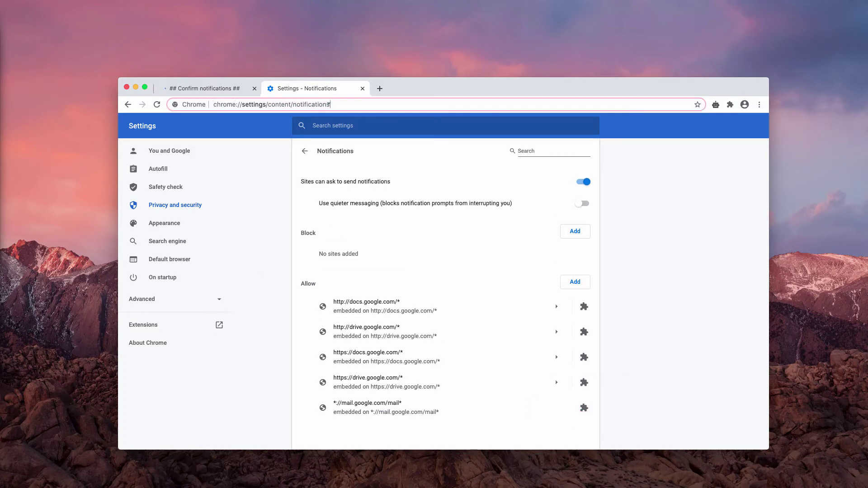
key("super+l")
type("combocleaner.com")
key("Return")
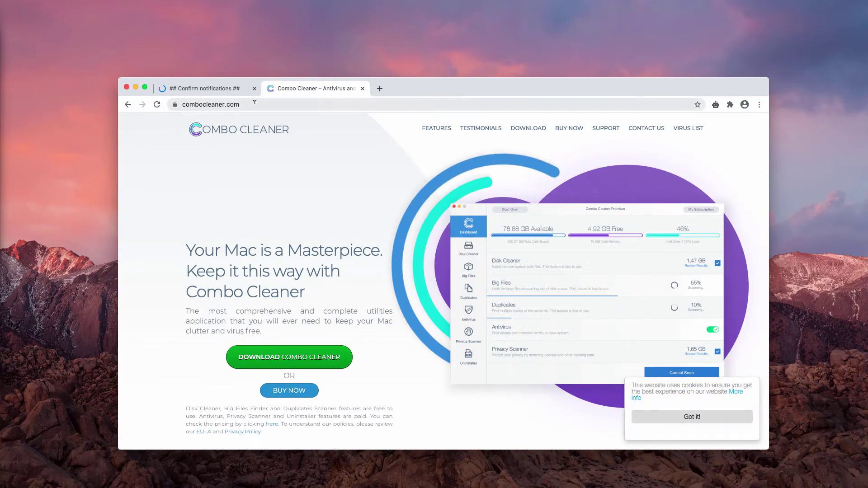
- Select the Combo Cleaner page address in the address bar
key("super+l")
left_click(220, 103)
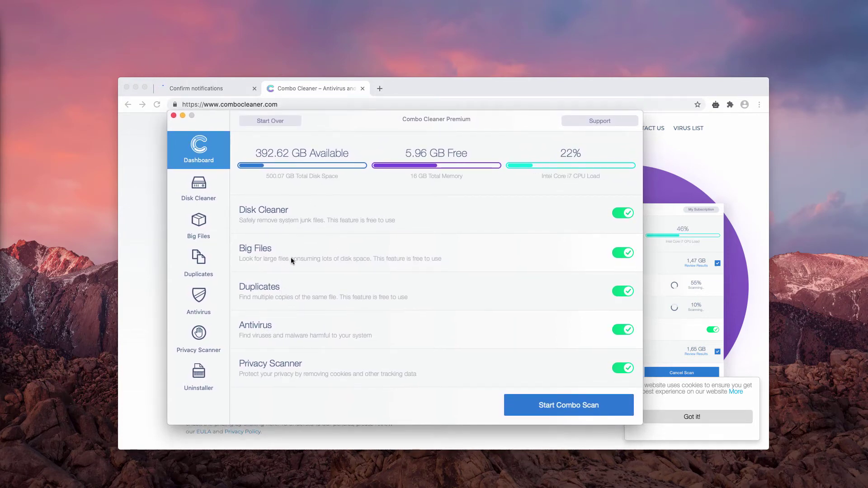
- Run a Combo Scan that reports 27 antivirus threats plus junk, big files, duplicates and privacy data
left_click(543, 406)
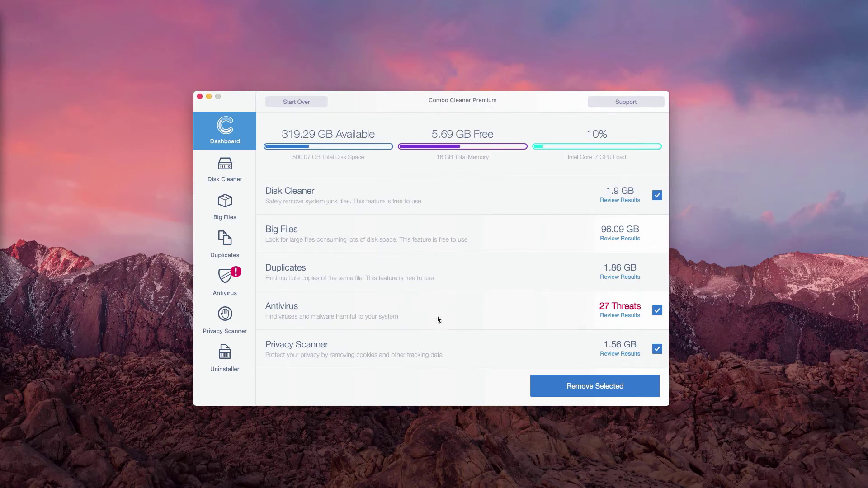
left_click(620, 316)
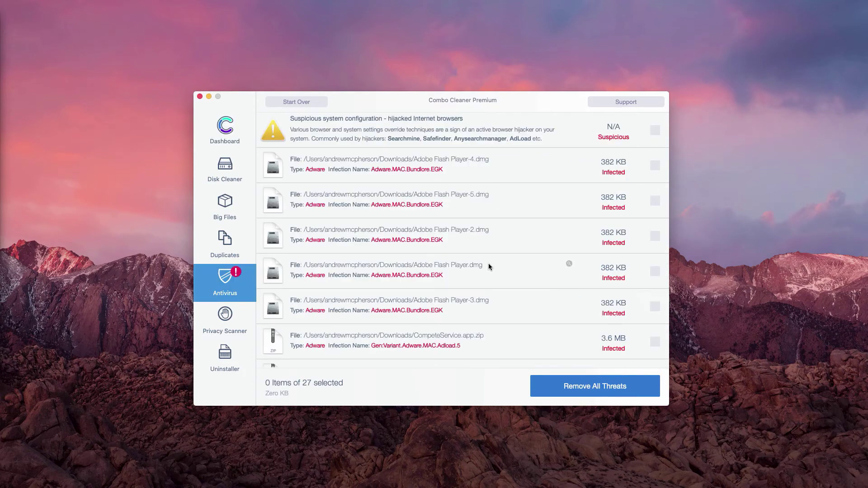
scroll(378, 204, "down", 5)
scroll(377, 208, "down", 5)
scroll(378, 214, "down", 5)
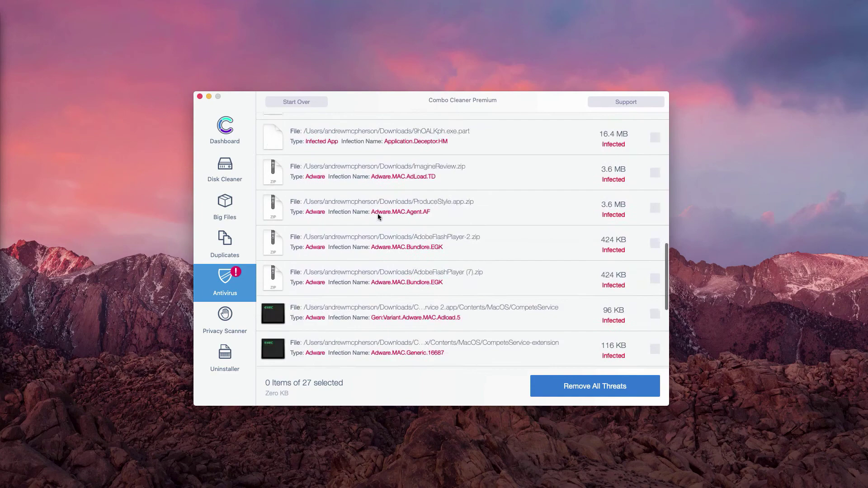
scroll(377, 220, "down", 3)
scroll(378, 220, "down", 2)
mouse_move(435, 243)
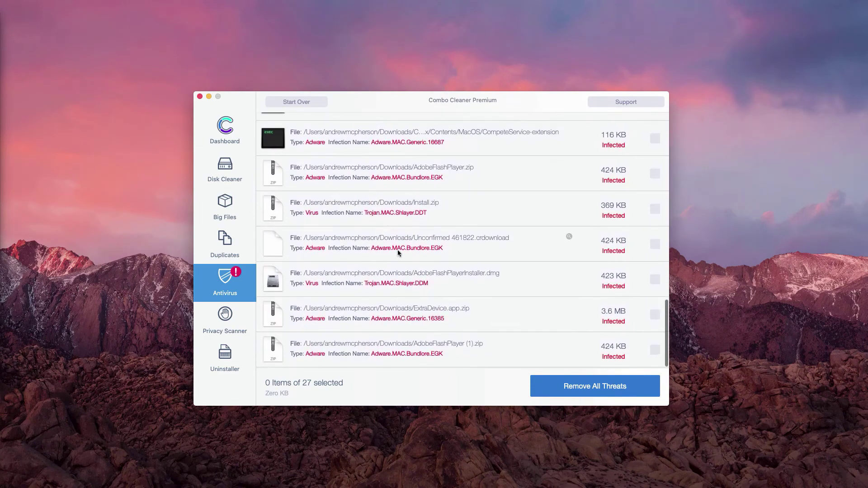
scroll(397, 249, "up", 6)
scroll(399, 254, "up", 5)
scroll(398, 249, "up", 5)
scroll(399, 249, "up", 3)
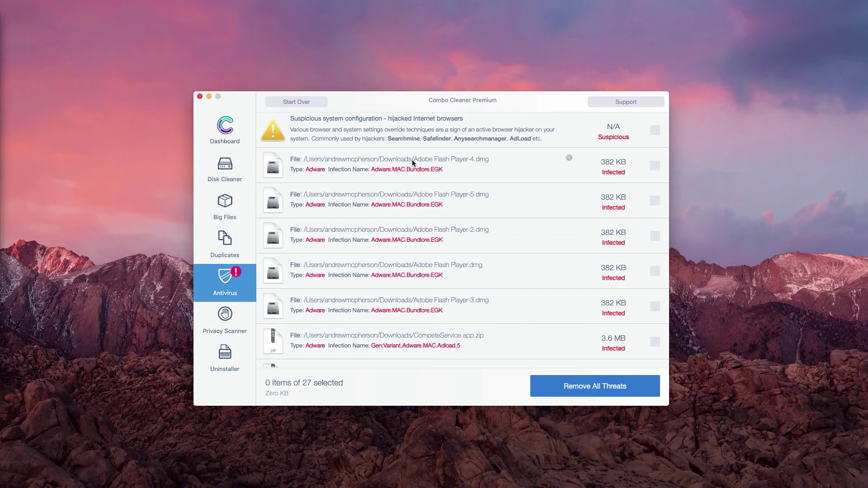
- Reveal Adobe Flash Player-4.dmg in Downloads, move it to the Trash, and close Finder
left_click(569, 158)
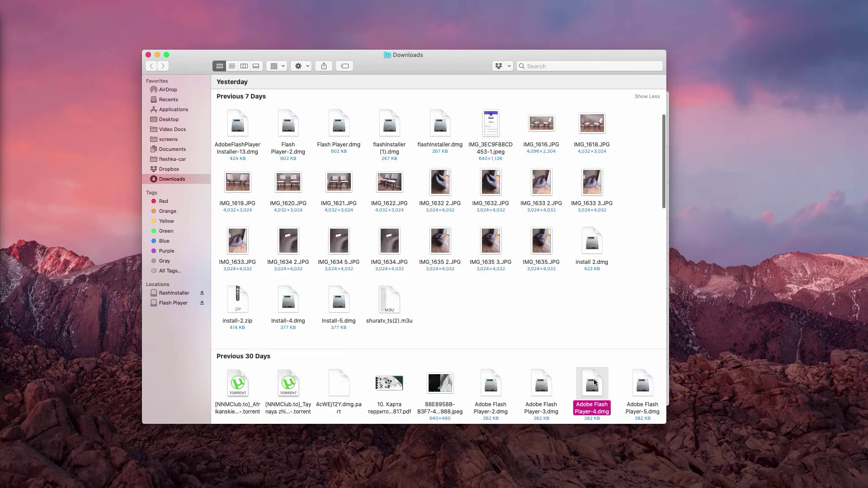
right_click(593, 386)
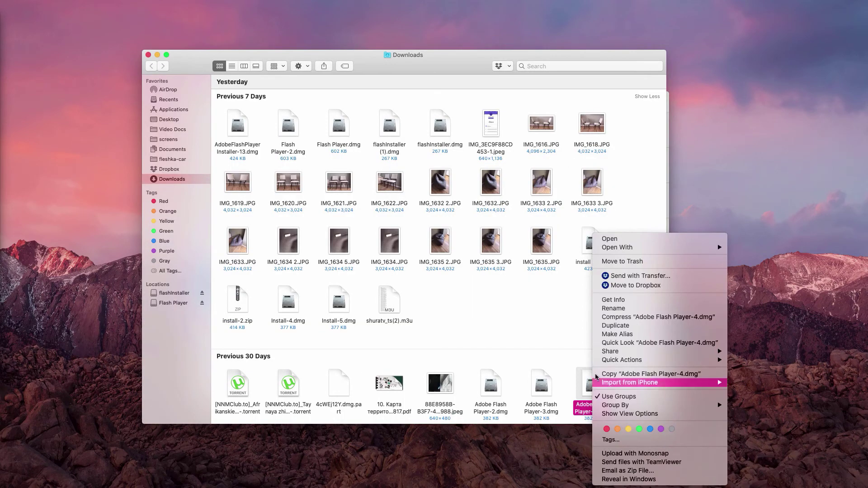
left_click(624, 263)
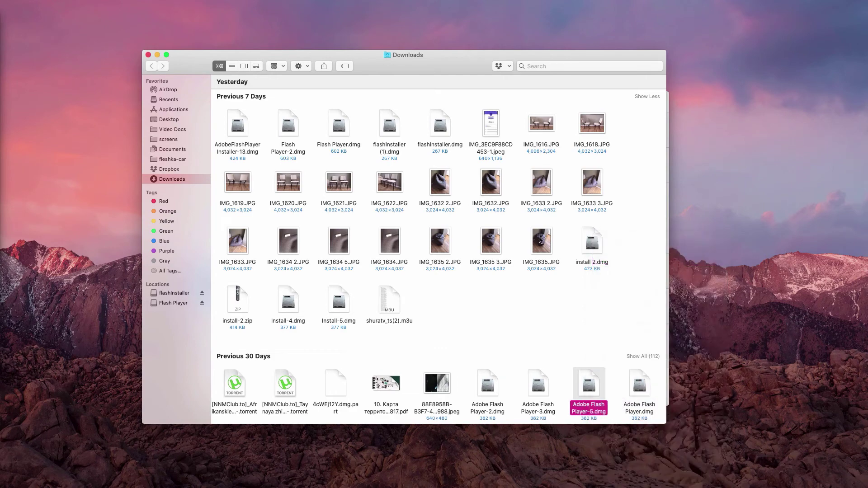
left_click(148, 54)
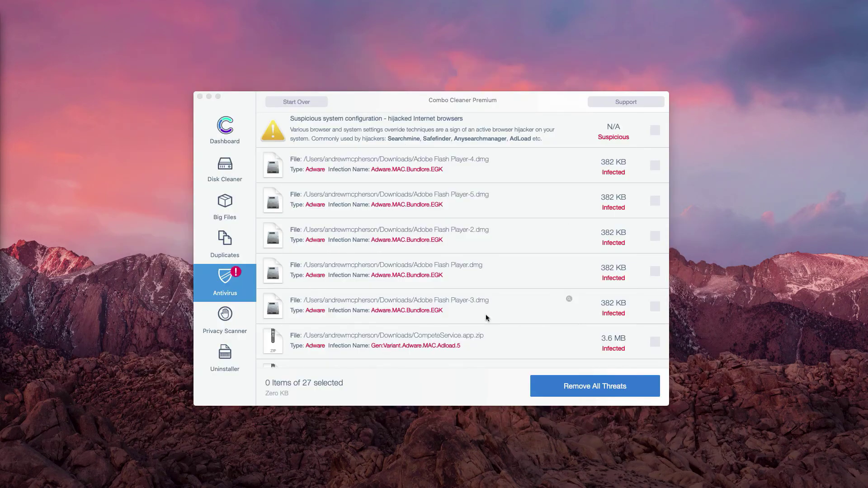
mouse_move(420, 200)
scroll(543, 174, "down", 2)
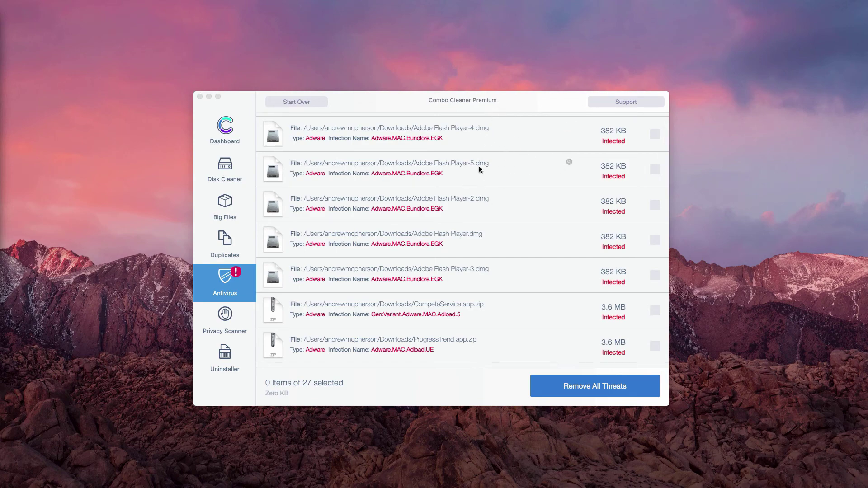
- Toggle the removal checkbox on the Adobe Flash Player-5.dmg threat, leaving it unmarked
left_click(493, 165)
left_click(535, 163)
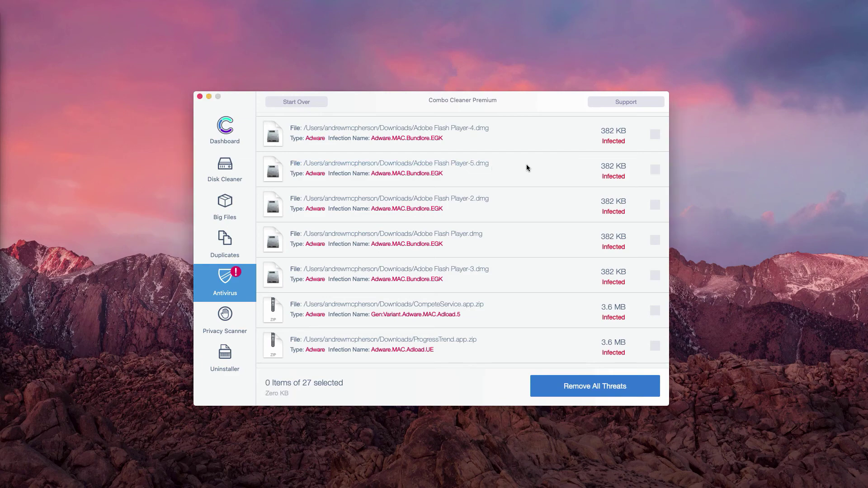
left_click(576, 165)
left_click(655, 170)
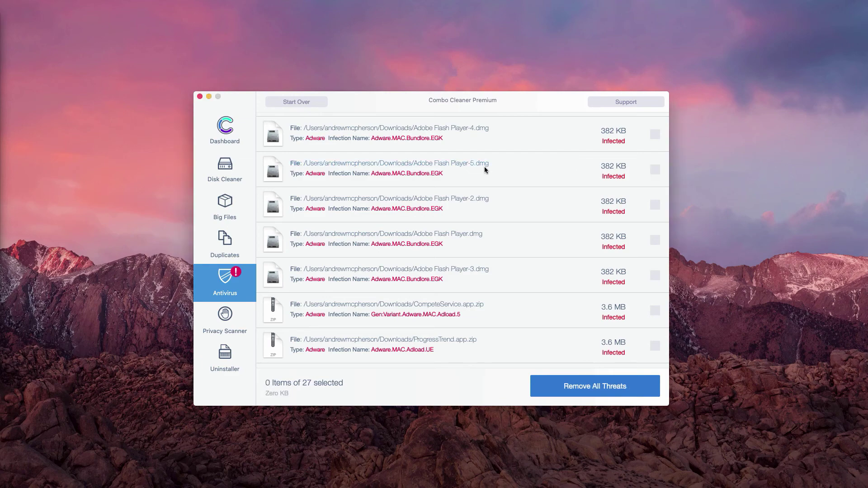
left_click(524, 162)
left_click(542, 172)
left_click(569, 164)
left_click(574, 167)
left_click(562, 206)
- Reveal Adobe Flash Player-5.dmg in Downloads and move it to the Trash
left_click(569, 163)
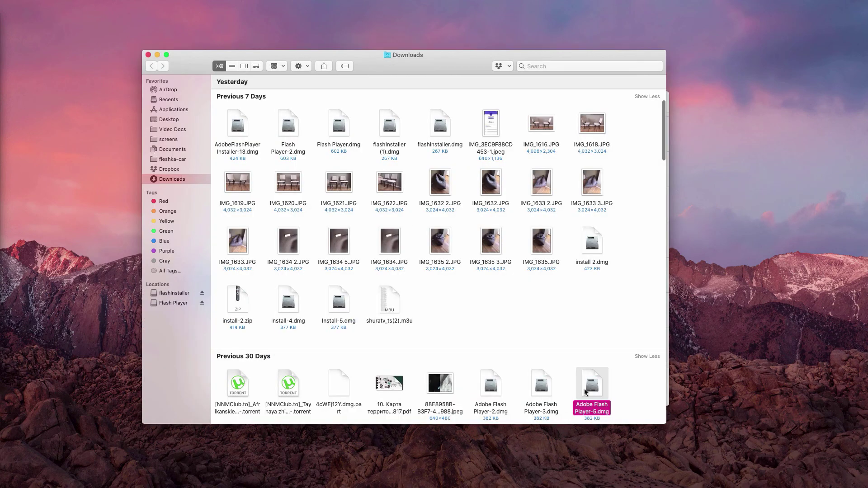
right_click(585, 392)
left_click(624, 263)
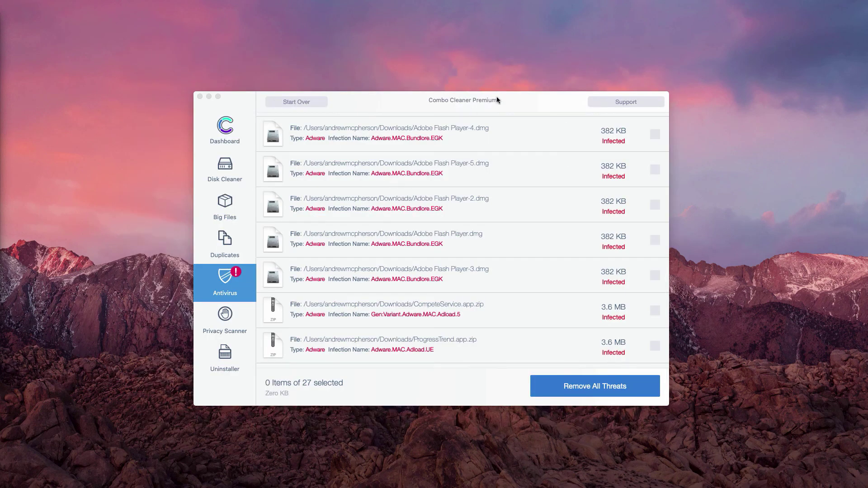
mouse_move(424, 134)
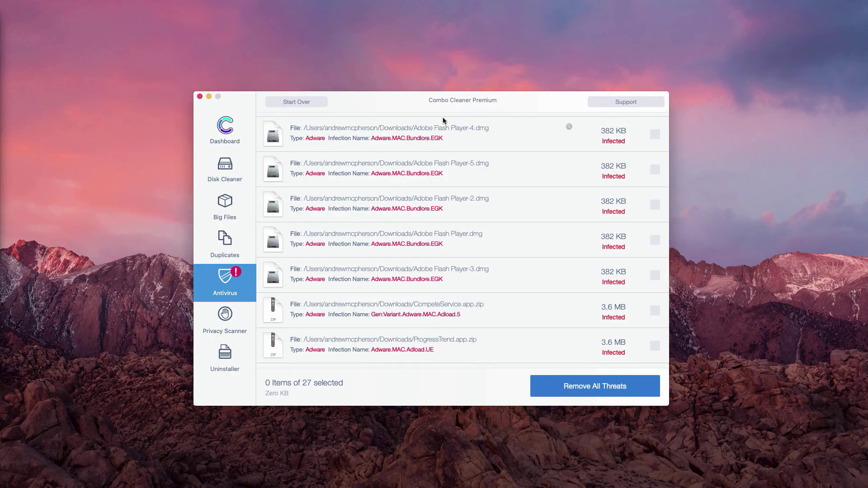
scroll(432, 226, "up", 3)
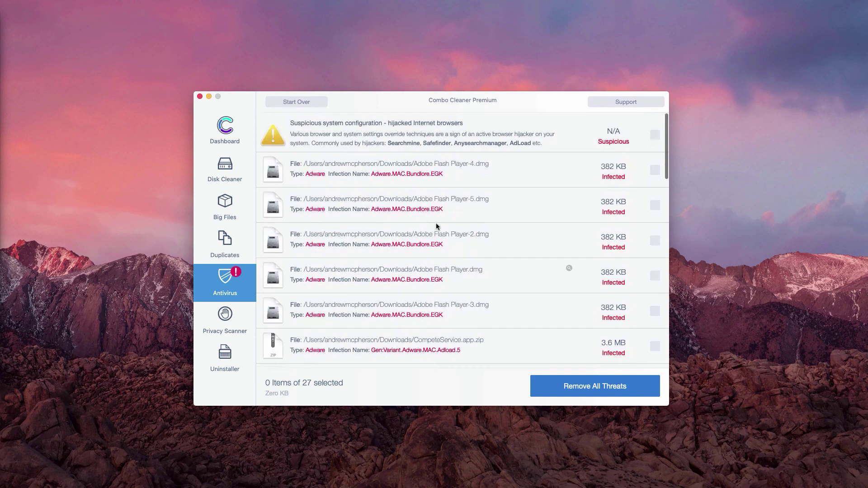
scroll(436, 178, "down", 4)
scroll(436, 177, "down", 5)
scroll(431, 217, "down", 5)
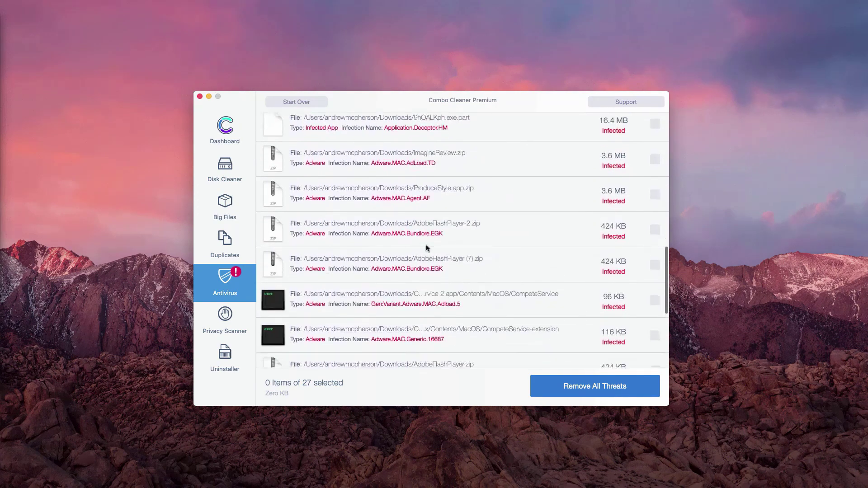
scroll(426, 246, "down", 4)
scroll(428, 254, "down", 1)
scroll(427, 254, "up", 5)
scroll(441, 217, "up", 5)
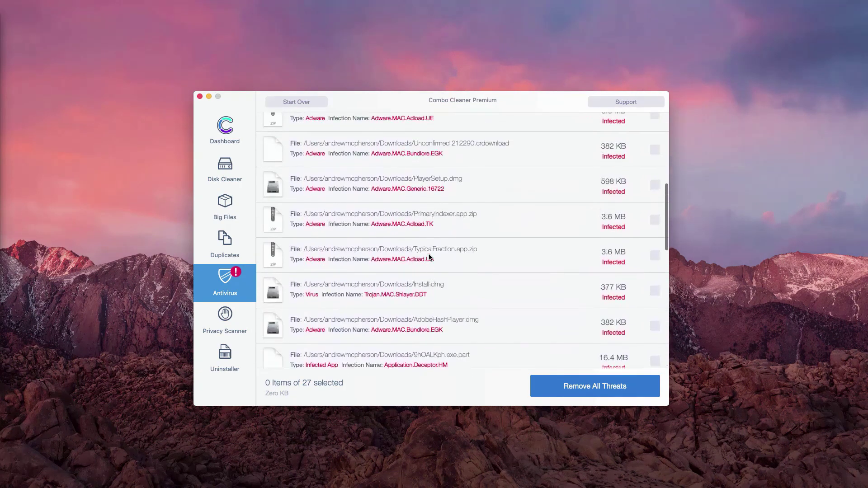
scroll(455, 183, "up", 4)
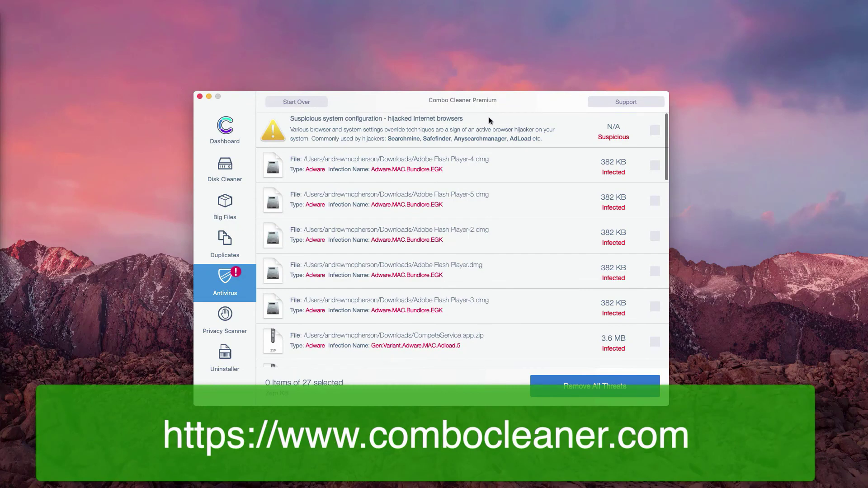